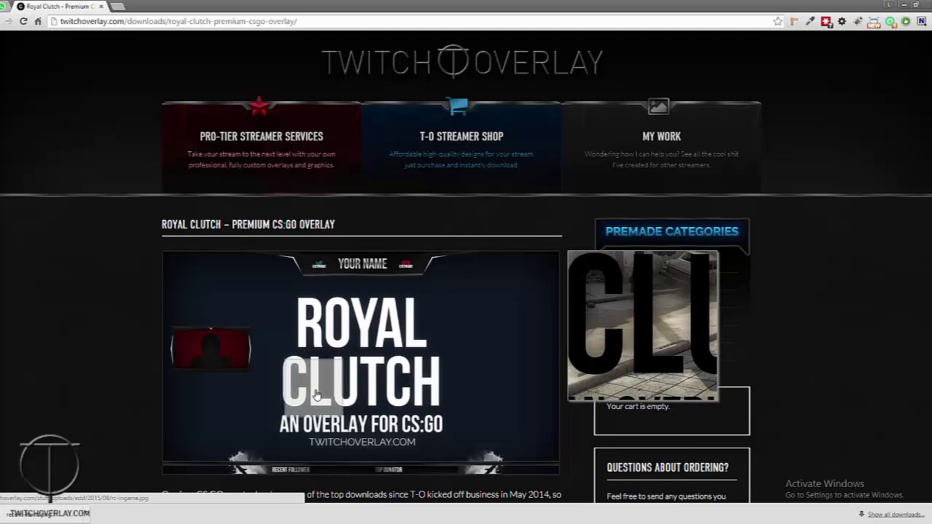
Step: Look over the Royal Clutch CS:GO overlay preview and description on twitchoverlay.com
left_click_drag(317, 395, 94, 512)
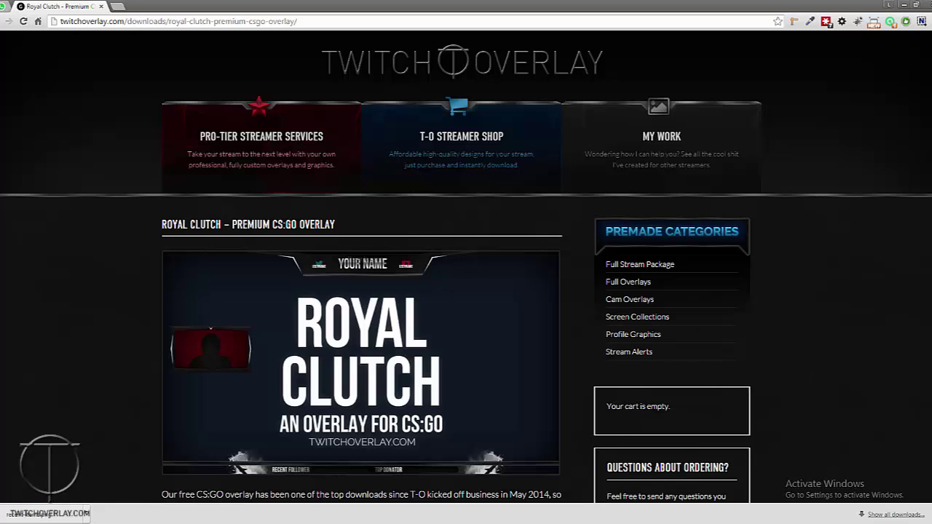
scroll(49, 500, "down", 2)
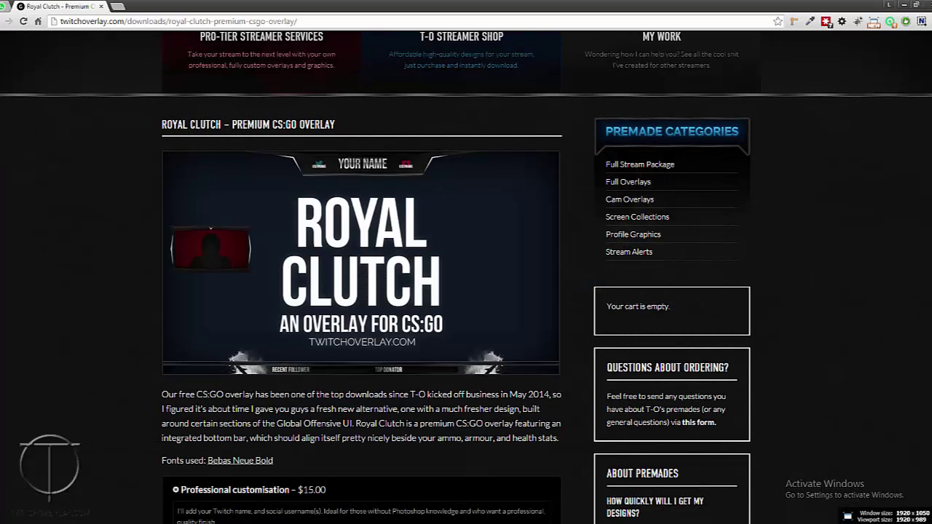
scroll(427, 419, "up", 2)
left_click_drag(422, 408, 405, 380)
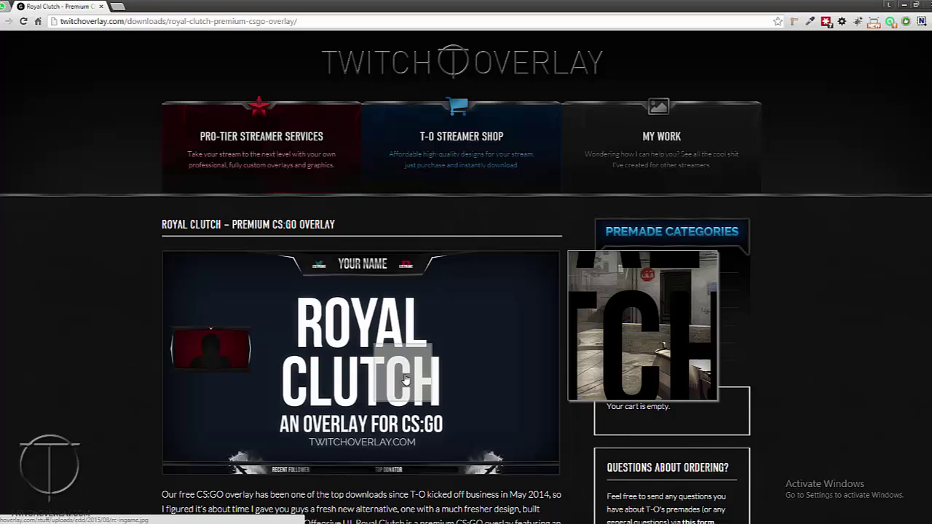
left_click_drag(406, 380, 209, 443)
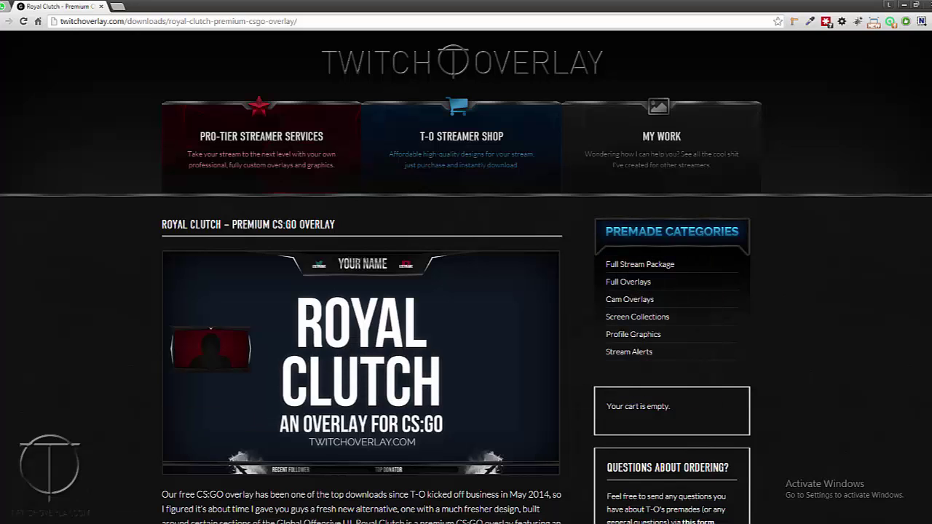
mouse_move(124, 521)
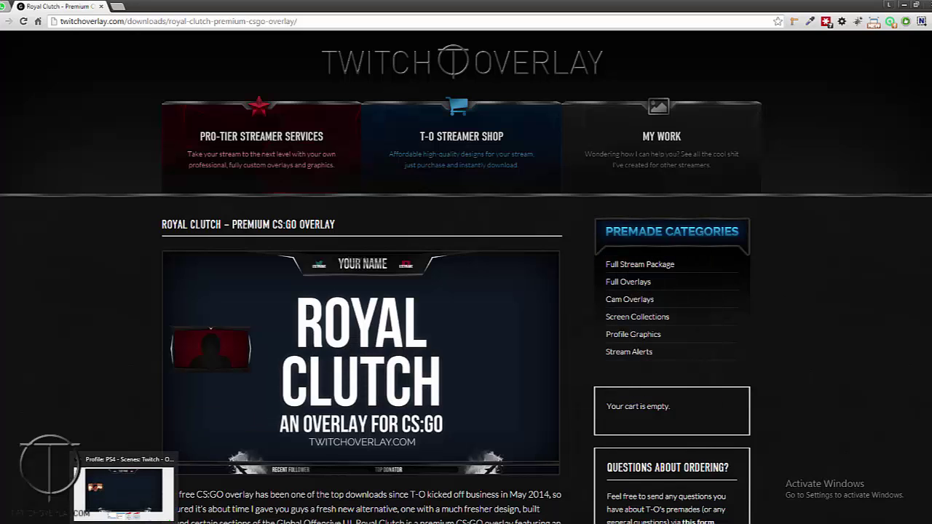
Step: In OBS, remove the old overlay sources from Header downward, keeping BG and Monitor Capture
left_click(124, 489)
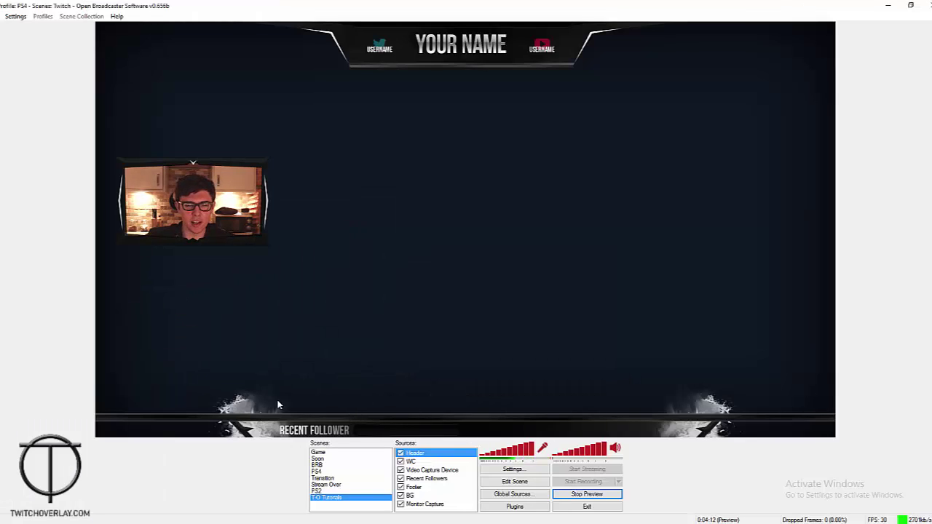
left_click(421, 496, "shift")
right_click(421, 492)
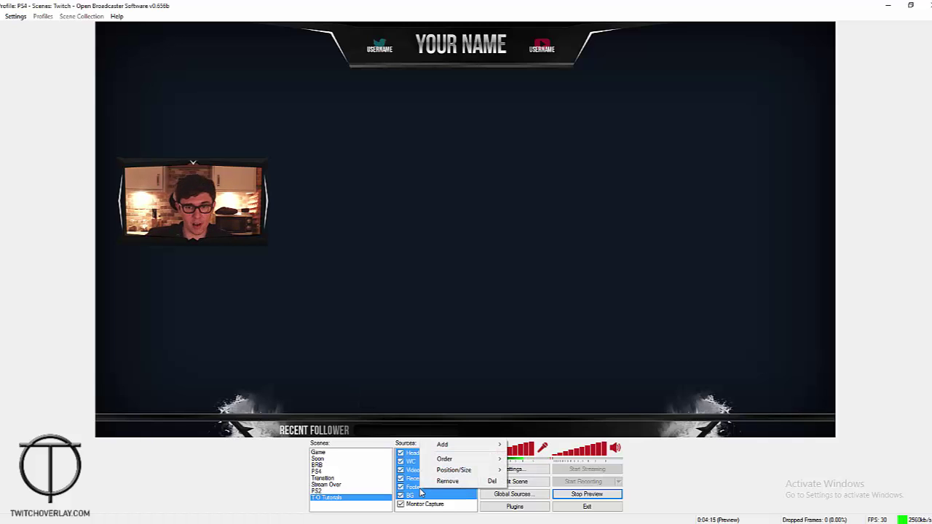
left_click(465, 483)
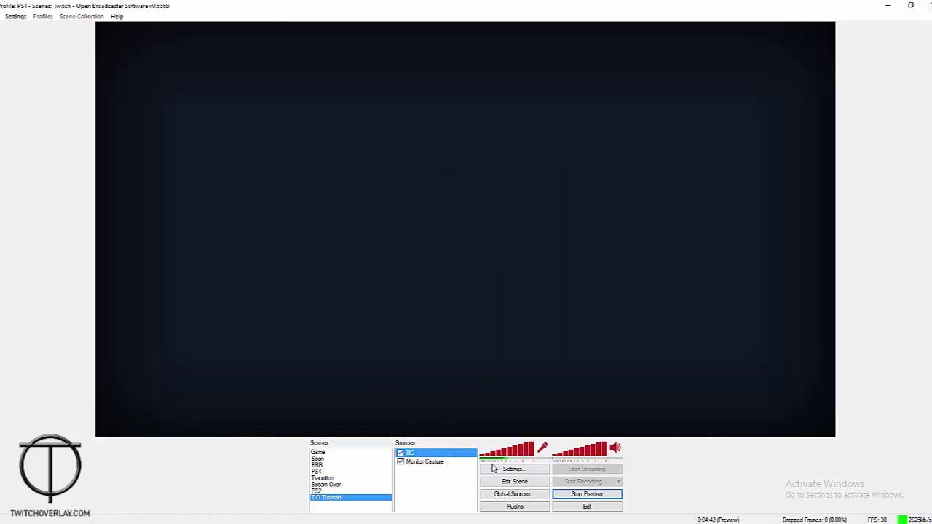
Step: Add a new image source loading footer.png from the overlay files
right_click(427, 454)
mouse_move(488, 383)
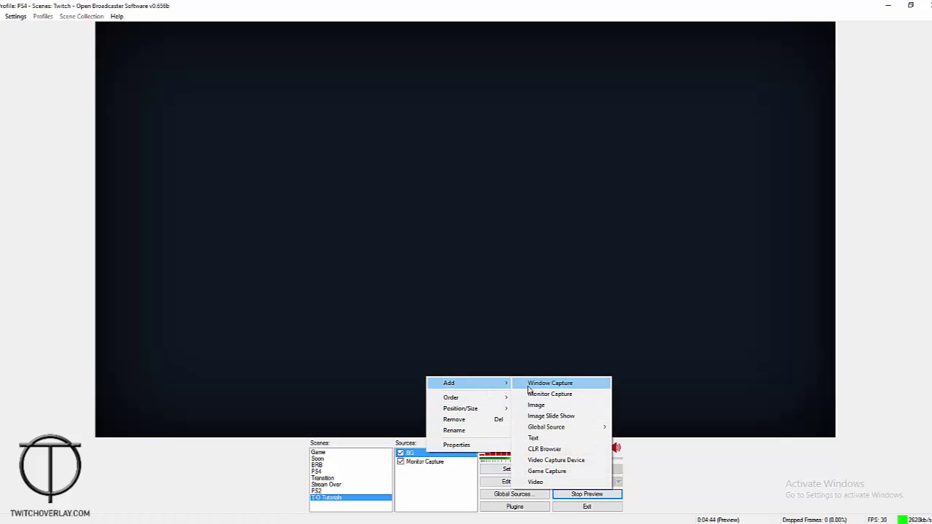
left_click(546, 407)
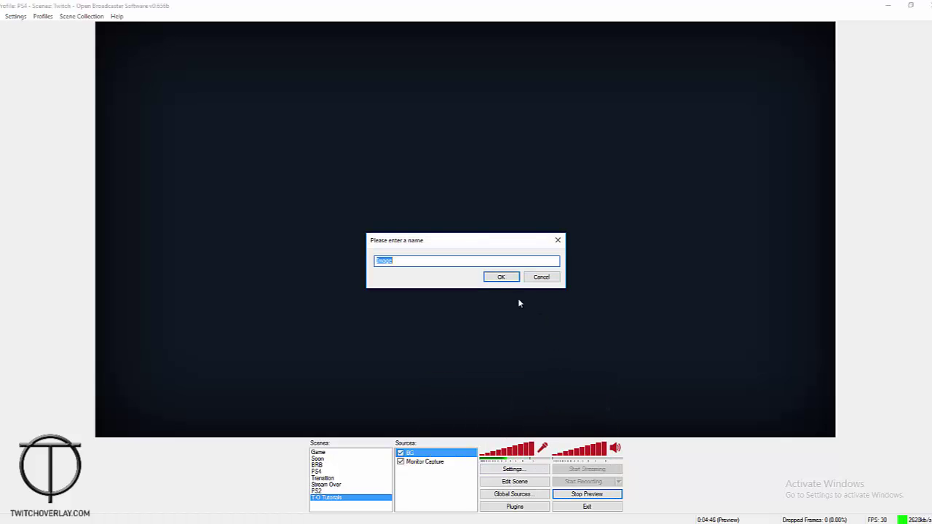
type("Border")
key("Return")
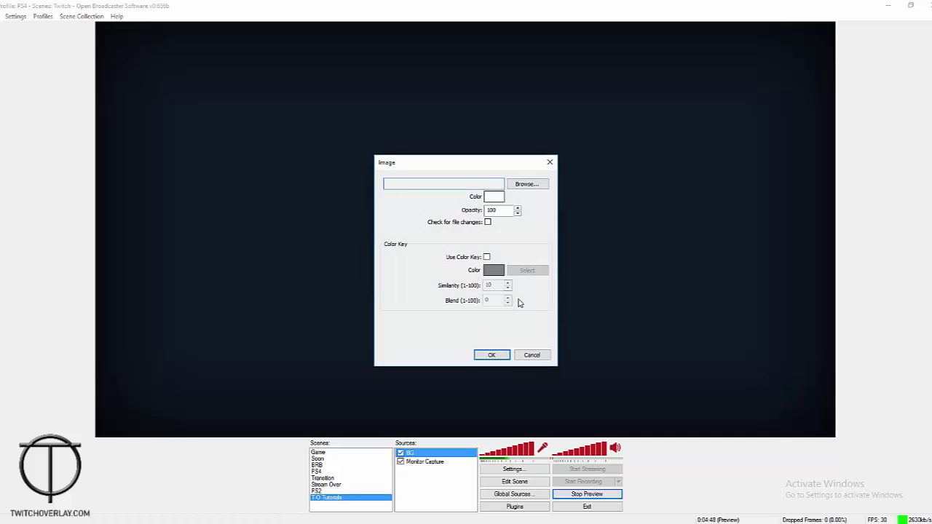
left_click(542, 184)
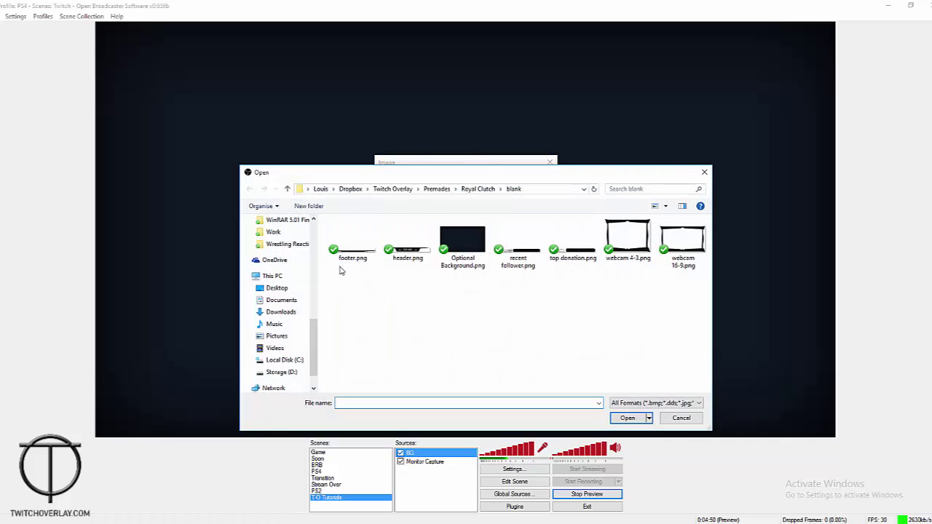
left_click(355, 257)
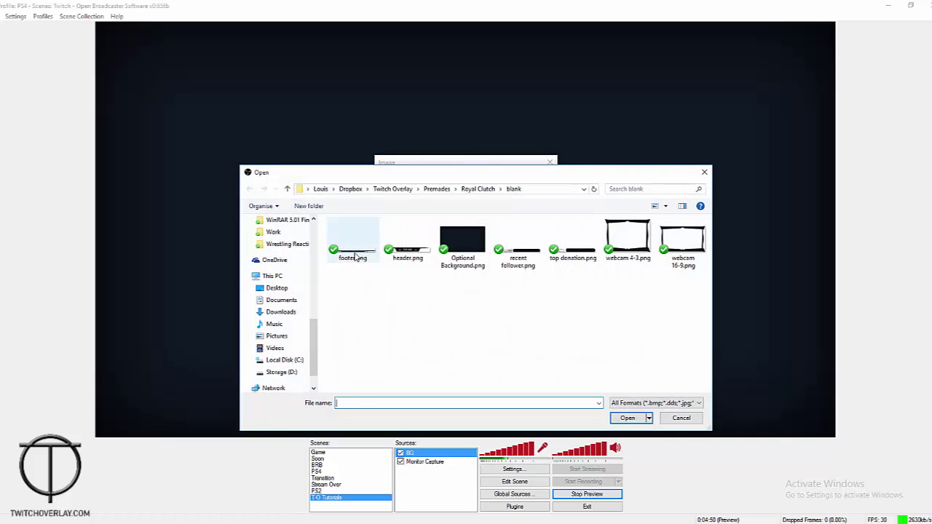
left_click(629, 418)
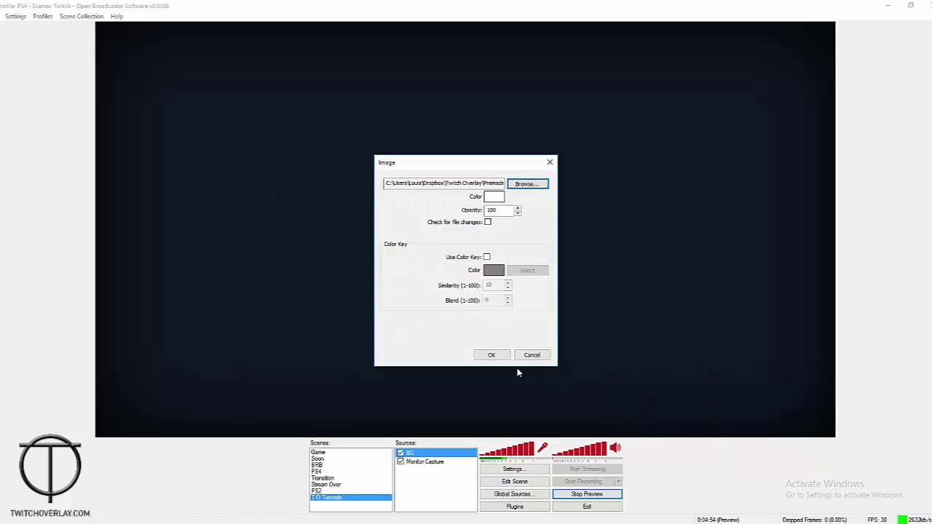
left_click(491, 356)
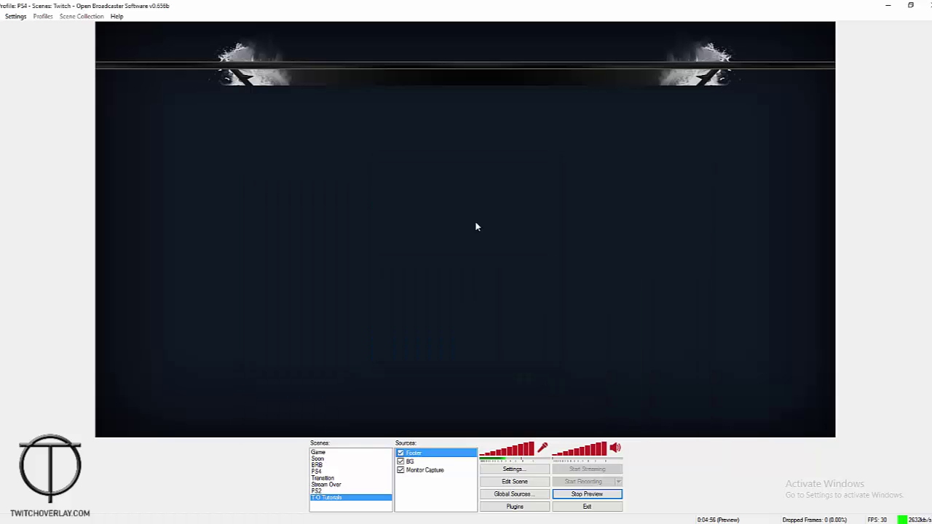
Step: Turn on Edit Scene and drag the footer graphic down to the preview's bottom edge
left_click(514, 481)
left_click_drag(554, 80, 557, 419)
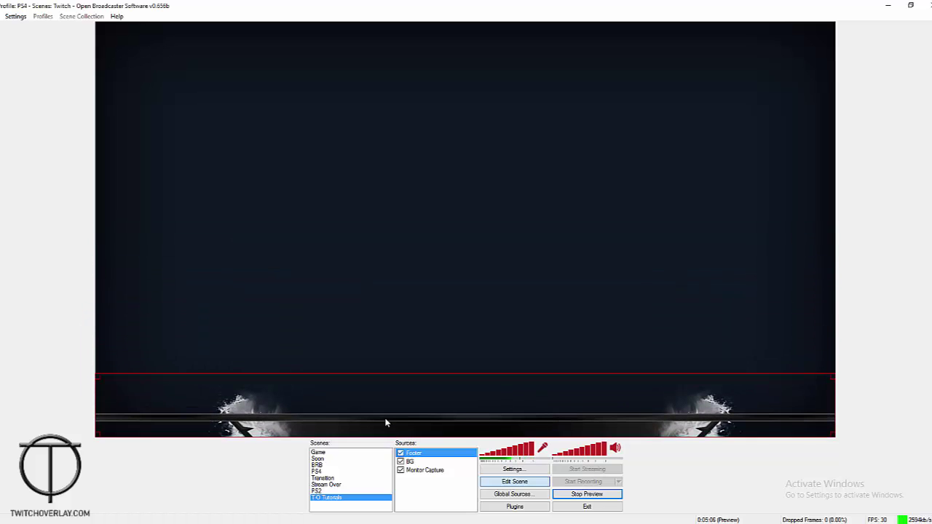
left_click(391, 299)
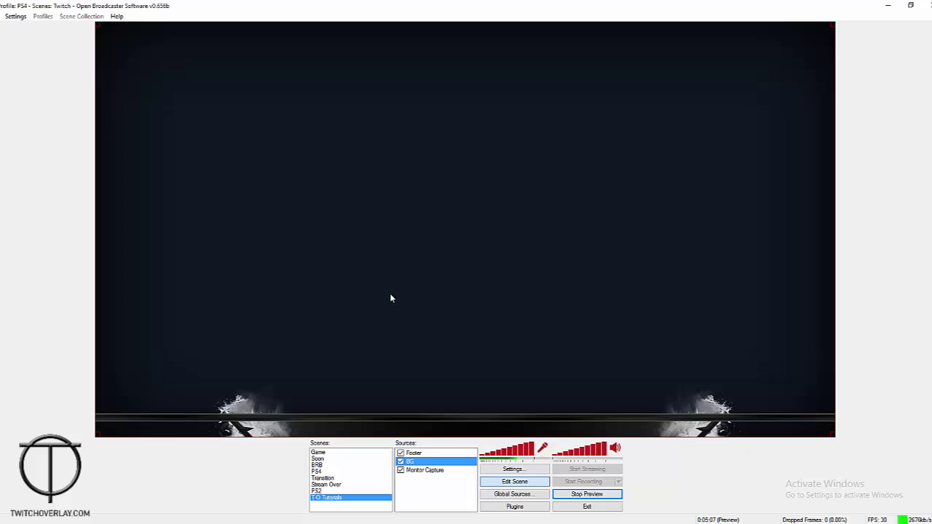
Step: Add a new image source named 'Recent Follower'
right_click(432, 453)
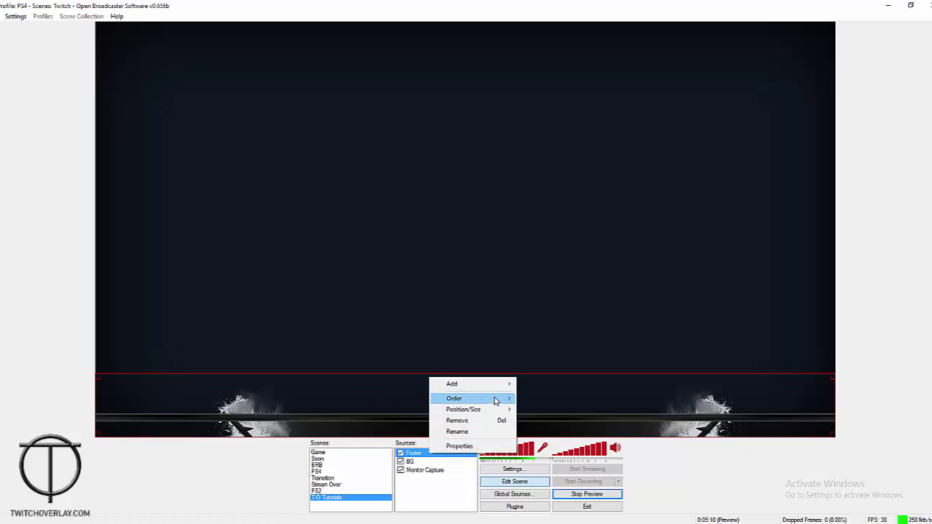
mouse_move(508, 387)
left_click(544, 405)
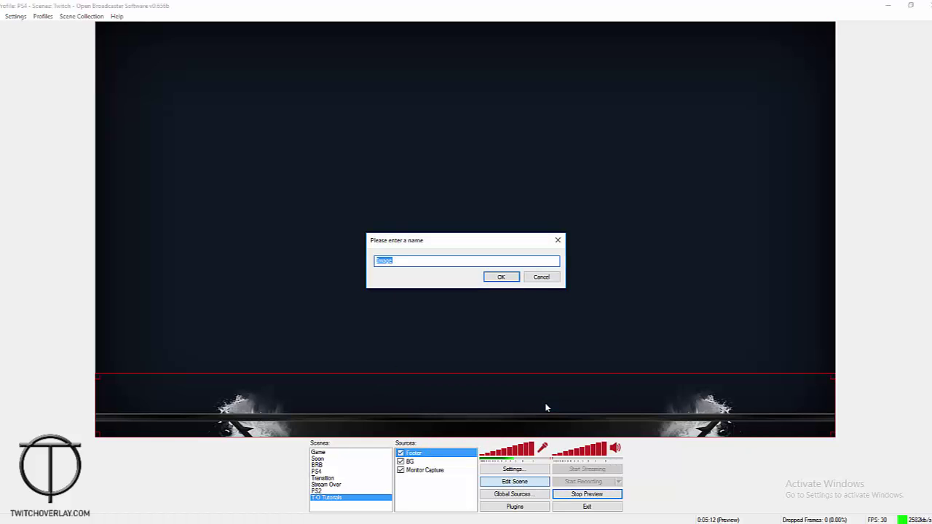
type("Recven")
key("BackSpace")
key("BackSpace")
key("BackSpace")
type("ent Foolow")
key("BackSpace")
key("BackSpace")
key("BackSpace")
key("BackSpace")
type("llower")
key("Return")
Step: Load recent follower.png as the Recent Follower source's image
left_click(526, 185)
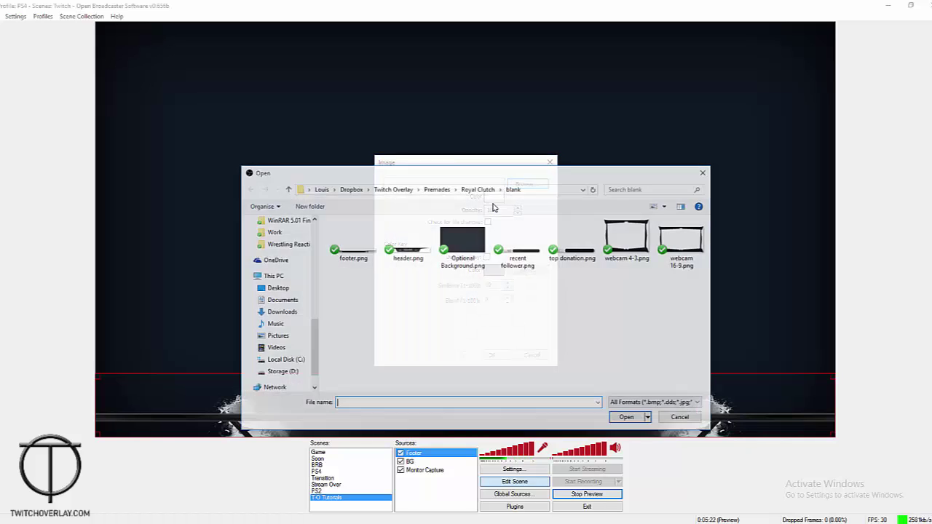
left_click(518, 244)
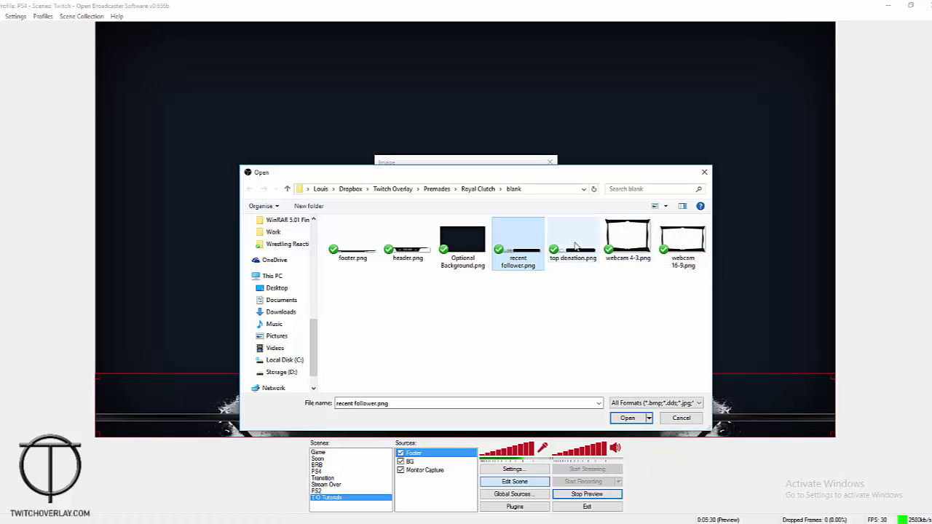
left_click(366, 254)
left_click(403, 245)
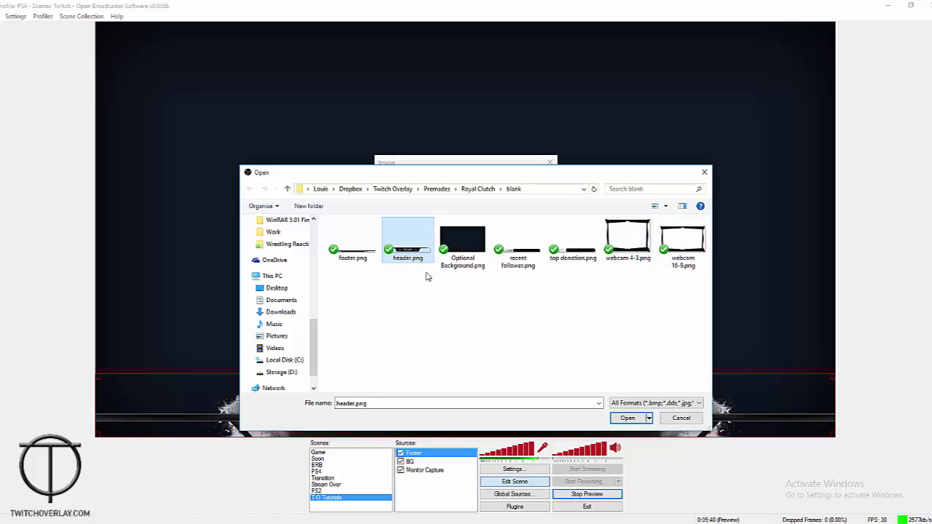
left_click(519, 269)
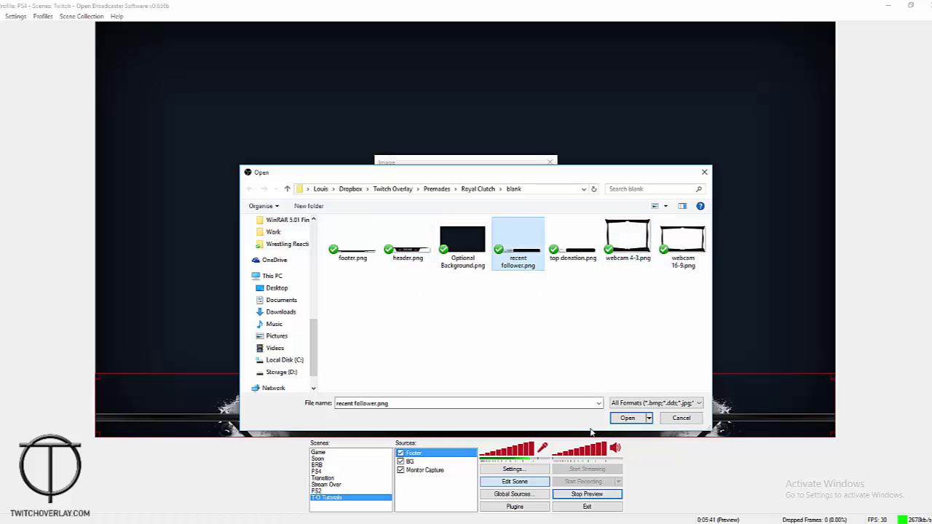
left_click(627, 418)
Step: Confirm the Recent Follower source and move its banner down onto the bottom bar
left_click(491, 356)
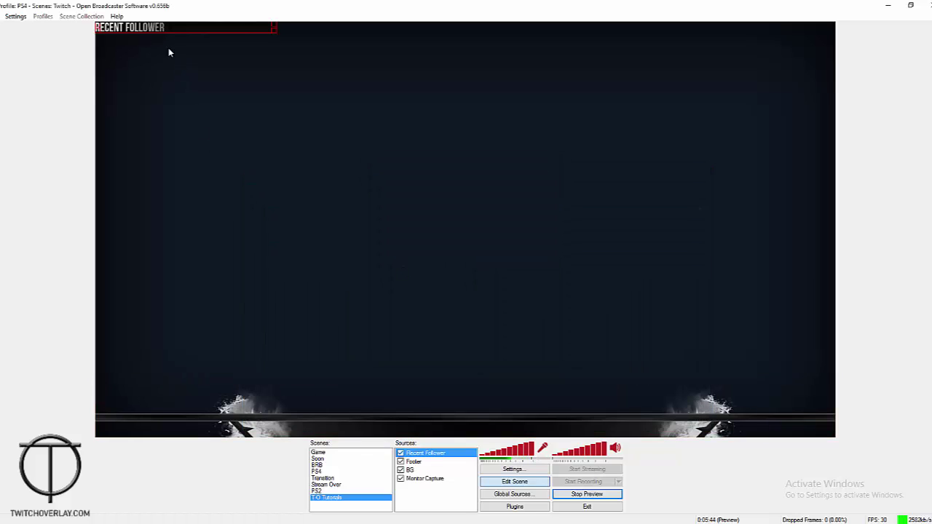
left_click_drag(157, 46, 340, 422)
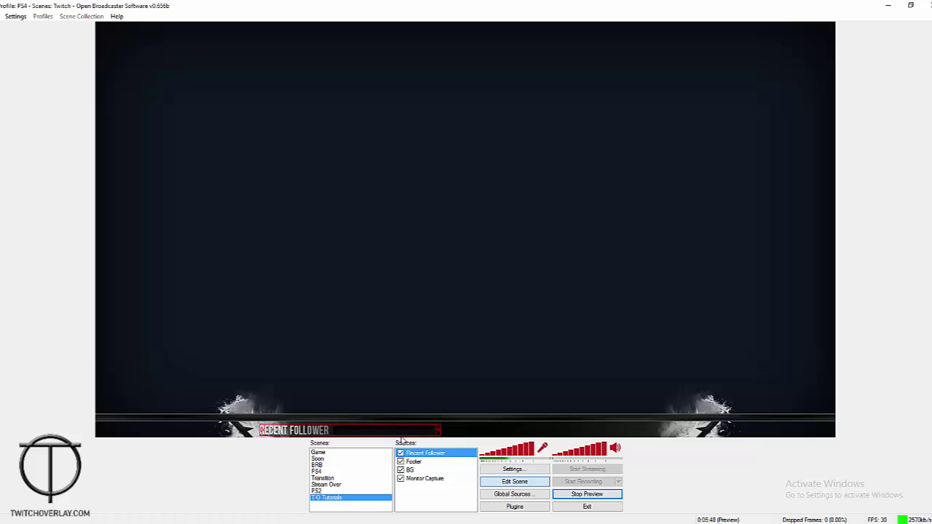
key("Right")
key("Right")
key("Right")
key("Right")
key("Right")
key("Right")
key("Right")
key("Right")
key("Right")
key("Right")
key("Right")
key("Right")
key("Right")
key("Right")
key("Right")
key("Right")
key("Right")
key("Right")
key("Right")
key("Right")
key("Right")
key("Right")
key("Right")
key("Right")
key("Right")
key("Right")
key("Right")
key("Right")
key("Right")
key("Right")
key("Left")
key("Left")
key("Left")
key("Left")
key("Left")
key("Left")
key("Left")
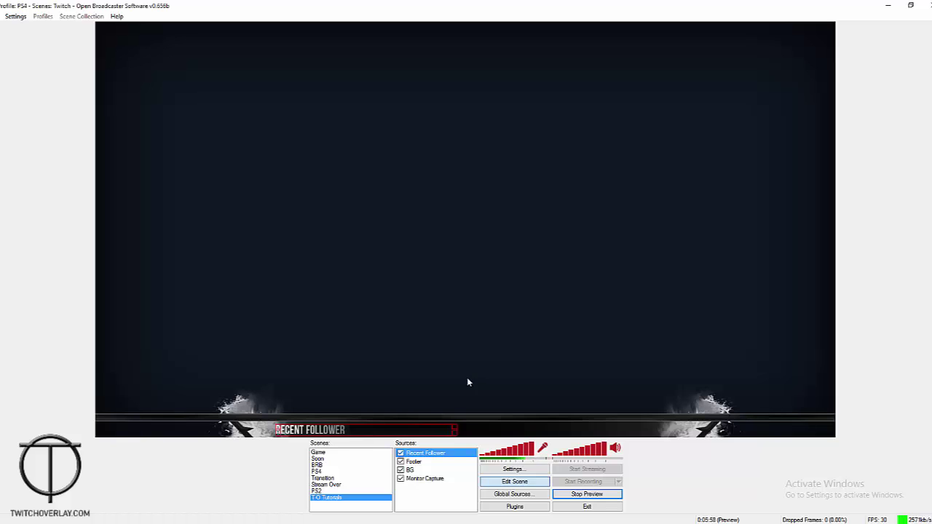
Step: Adjust the Footer bar's vertical position slightly within the scene
left_click_drag(719, 432, 720, 412)
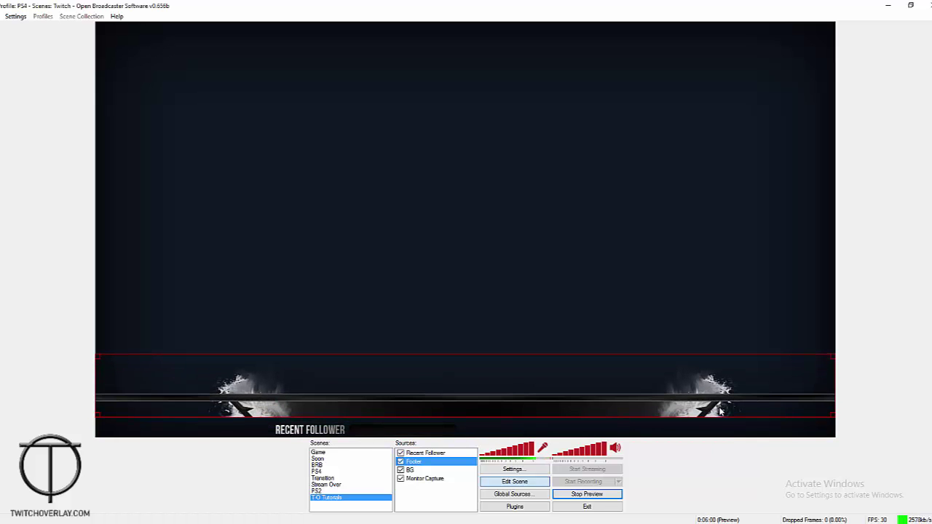
left_click(674, 271)
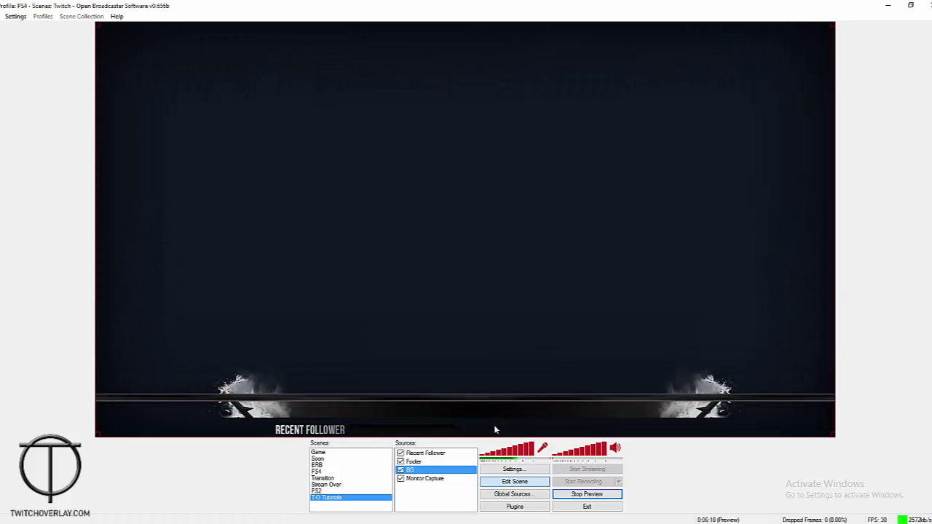
left_click(676, 407)
left_click_drag(676, 403, 680, 424)
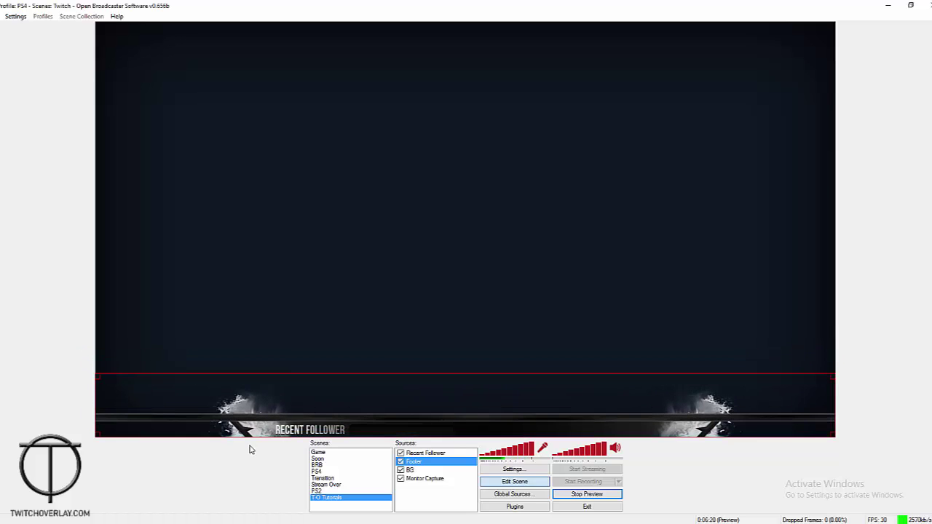
Step: Fine-tune the Recent Follower banner's horizontal position on the footer with arrow-key nudges
left_click(329, 432)
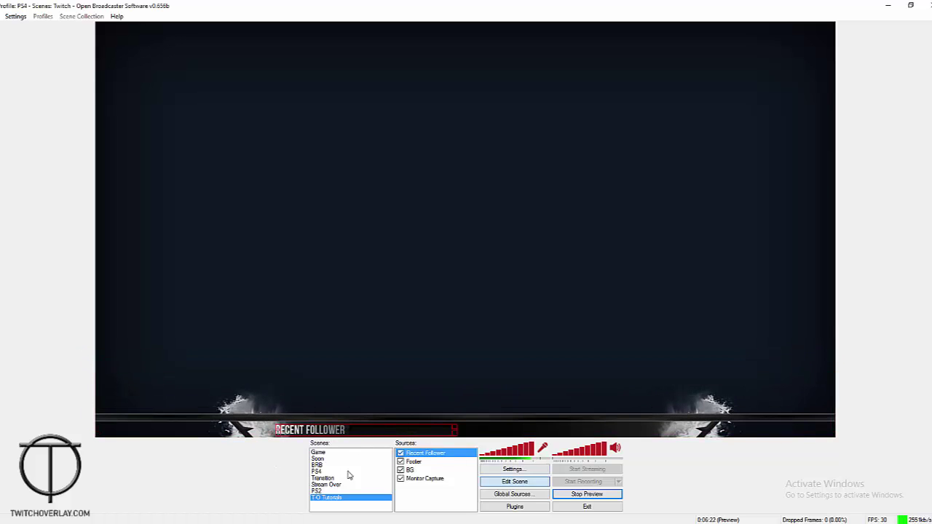
left_click_drag(348, 431, 343, 432)
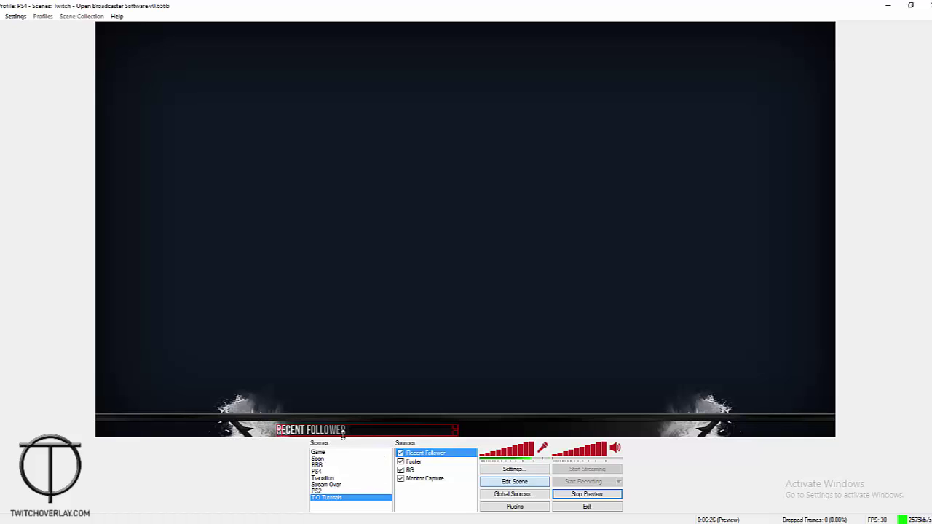
key("Right")
key("Right")
key("Right")
key("Right")
key("Right")
key("Right")
key("Right")
key("Right")
key("Right")
key("Right")
key("Right")
key("Right")
key("Right")
key("Right")
key("Right")
key("Right")
key("Right")
key("Right")
key("Right")
key("Right")
key("Right")
key("Right")
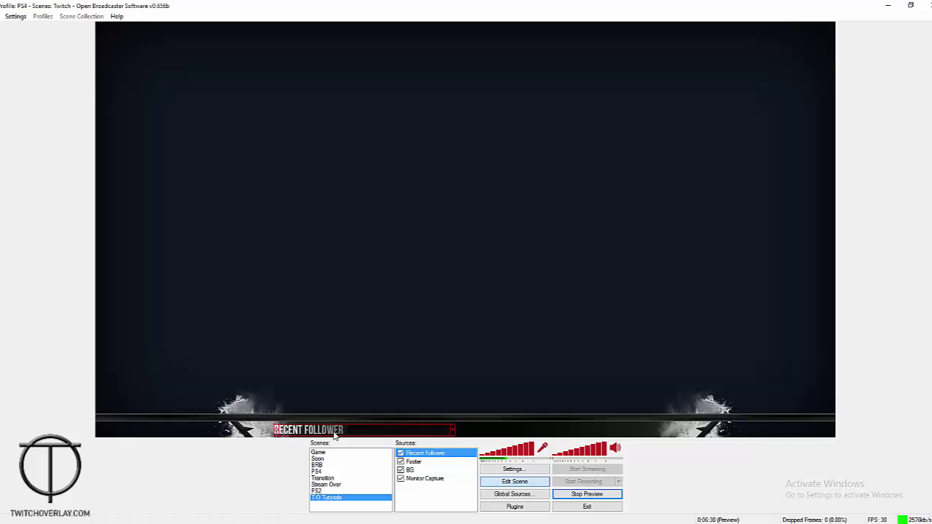
key("Right")
key("Right")
key("Right")
key("Right")
key("Right")
key("Right")
key("Right")
key("Right")
key("Right")
key("Right")
key("Right")
key("Right")
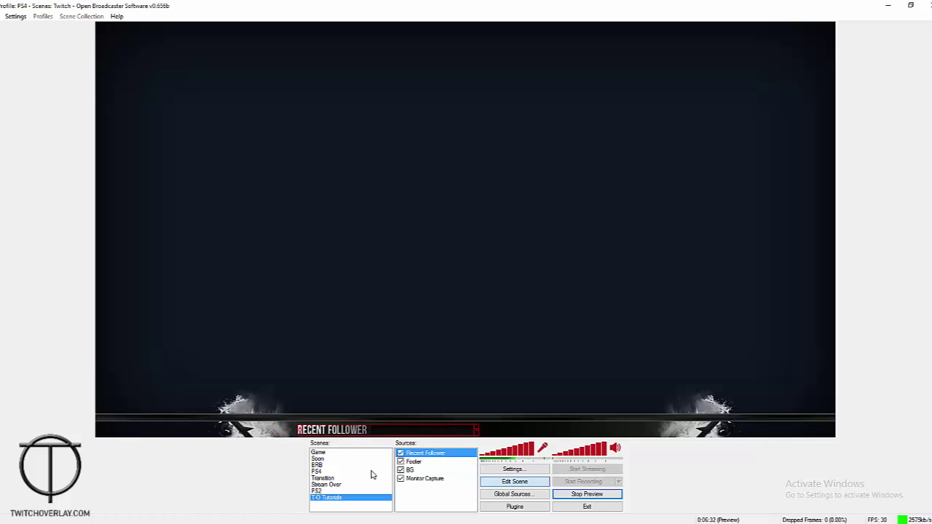
key("Left")
key("Left")
key("Left")
key("Left")
key("Left")
key("Left")
key("Left")
key("Left")
key("Left")
key("Left")
key("Left")
key("Left")
key("Left")
key("Left")
key("Left")
key("Left")
key("Left")
key("Left")
key("Left")
key("Left")
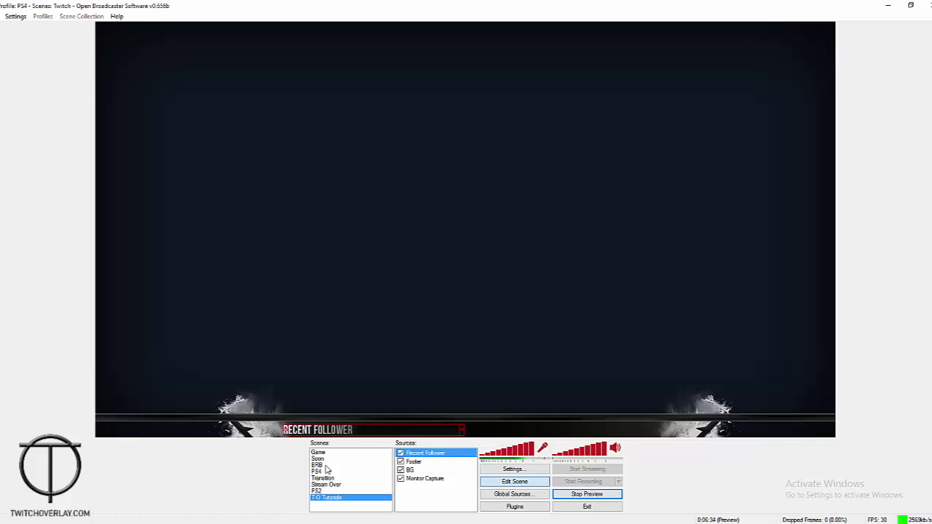
key("Left")
key("Left")
key("Left")
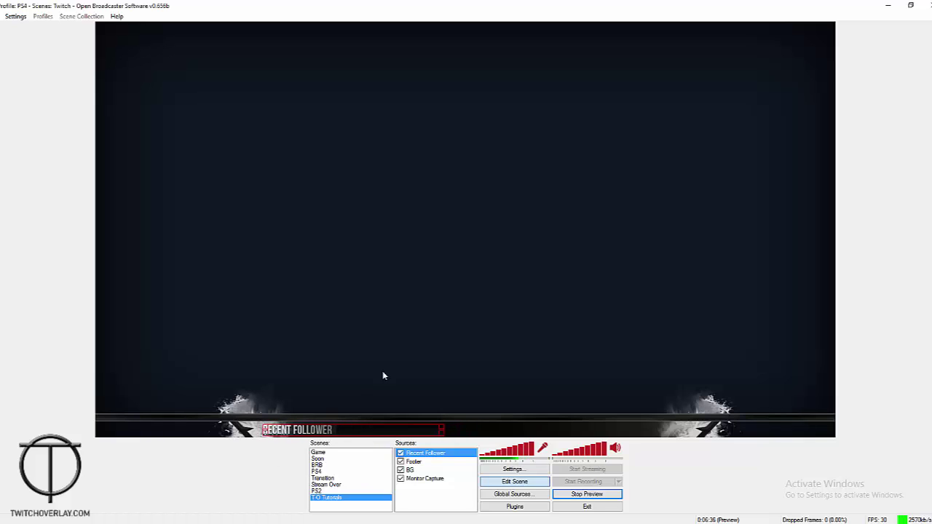
key("Right")
key("Right")
key("Right")
key("Right")
key("Right")
key("Right")
key("Right")
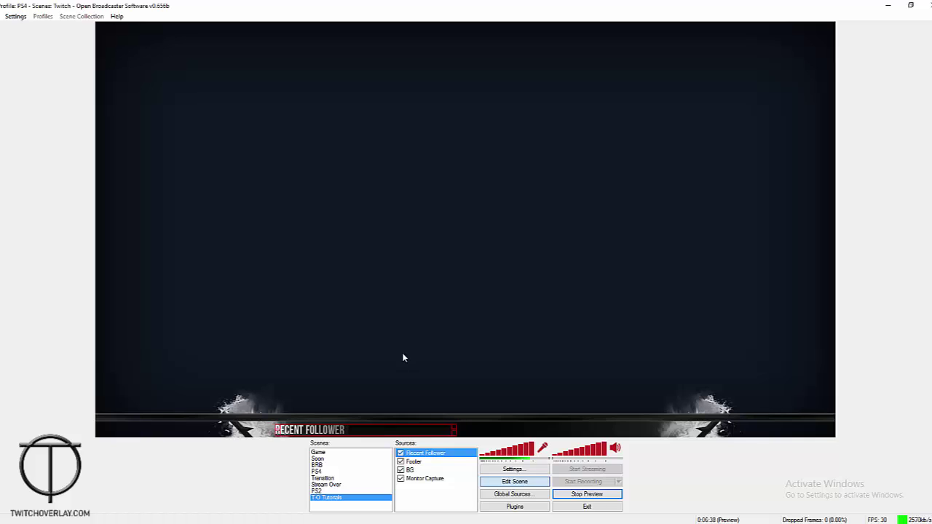
Step: Add a Logitech HD Pro Webcam C920 video capture source and shrink it to a small left-side box
left_click(398, 328)
right_click(508, 260)
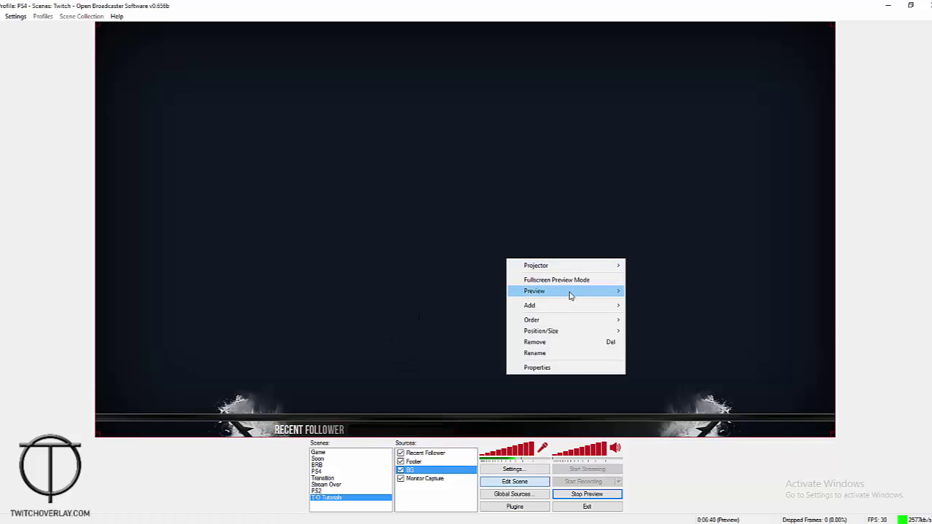
mouse_move(620, 306)
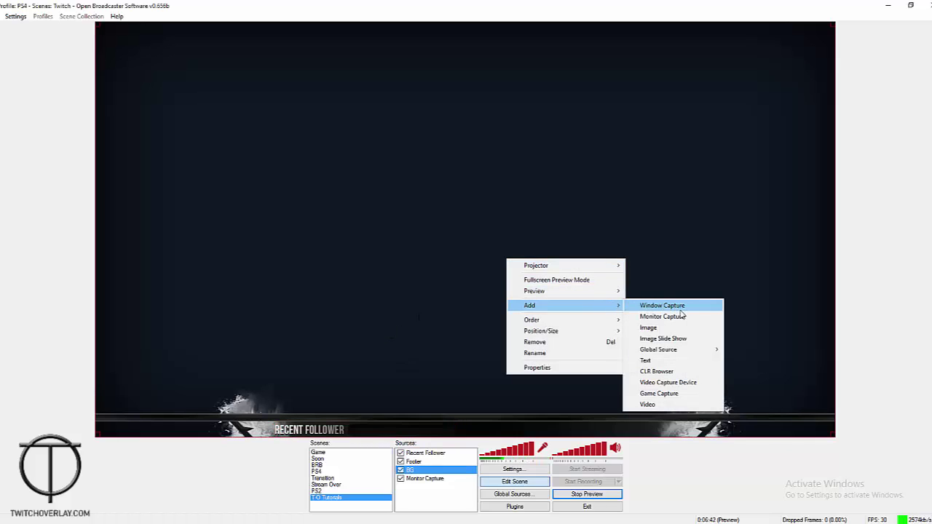
left_click(681, 382)
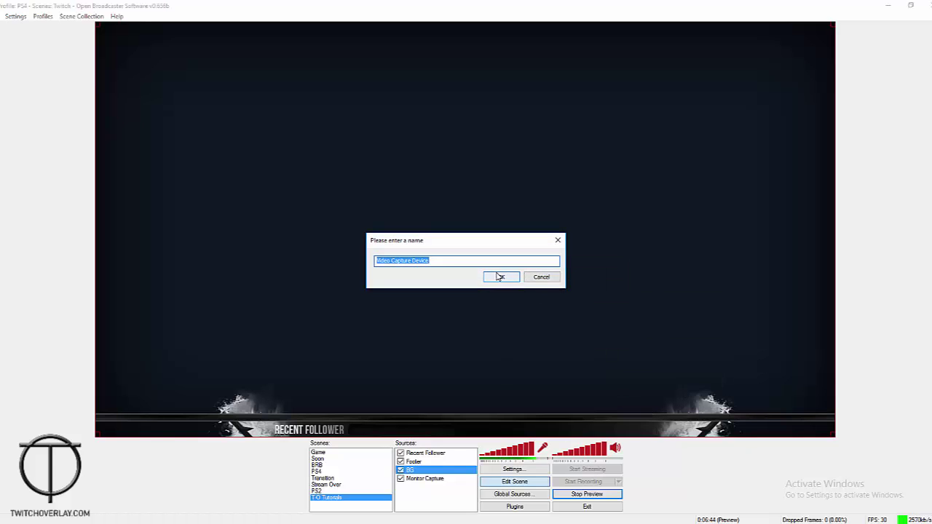
left_click(501, 279)
left_click(472, 146)
left_click(452, 160)
left_click(557, 374)
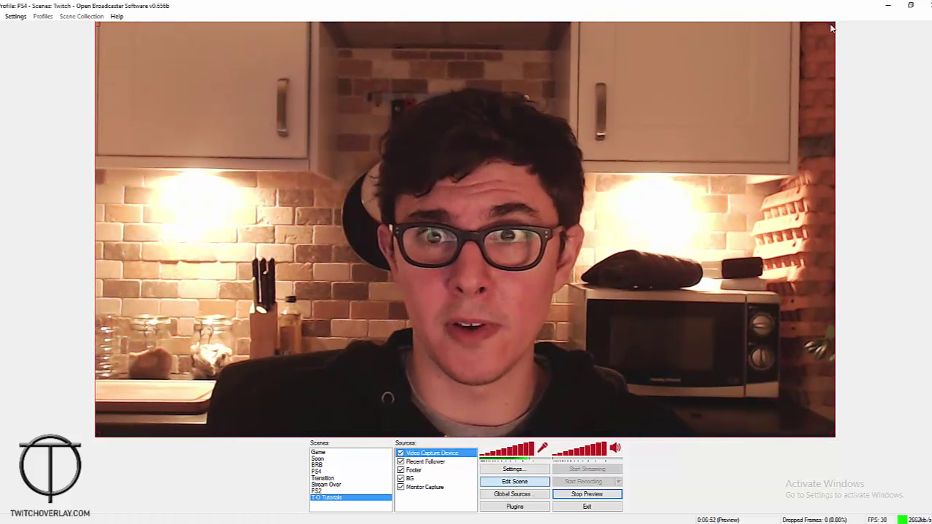
left_click_drag(832, 28, 228, 362)
left_click_drag(168, 401, 167, 198)
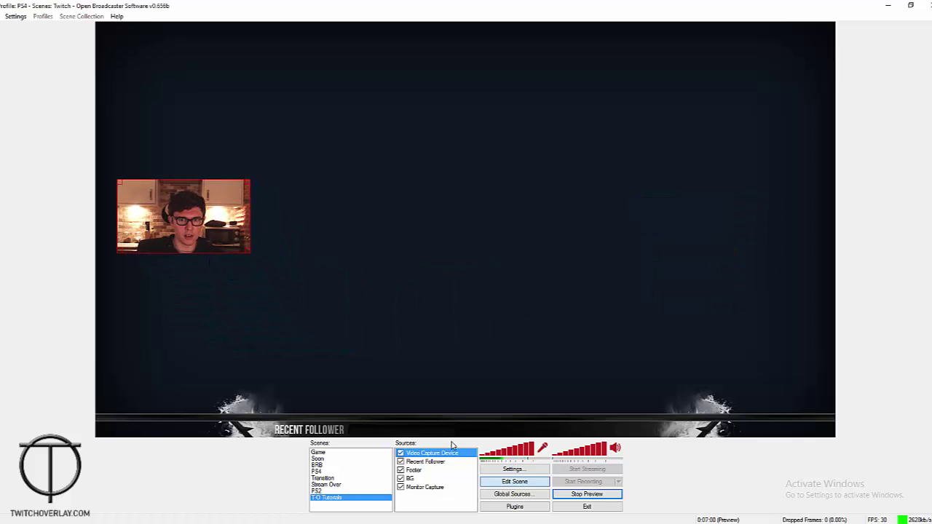
Step: Add a new image source loading the webcam 16-9.png frame graphic
right_click(452, 445)
mouse_move(510, 382)
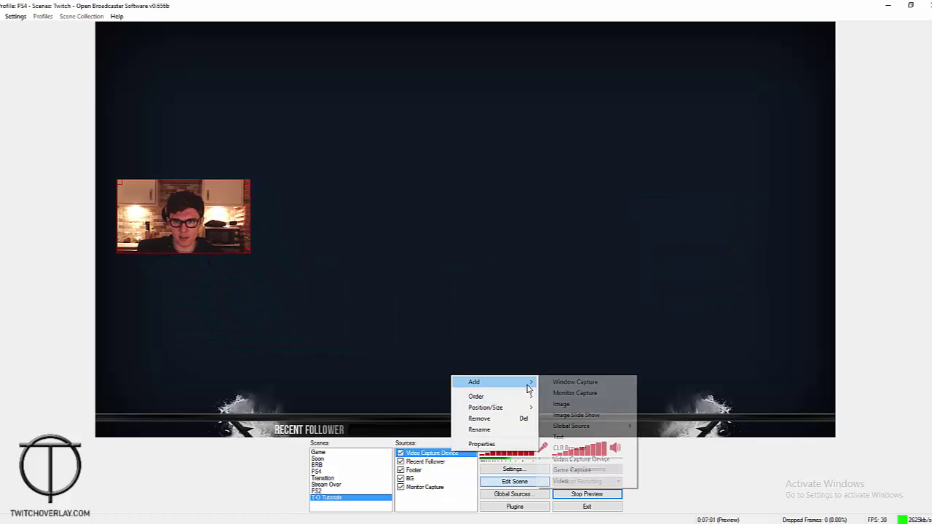
left_click(568, 407)
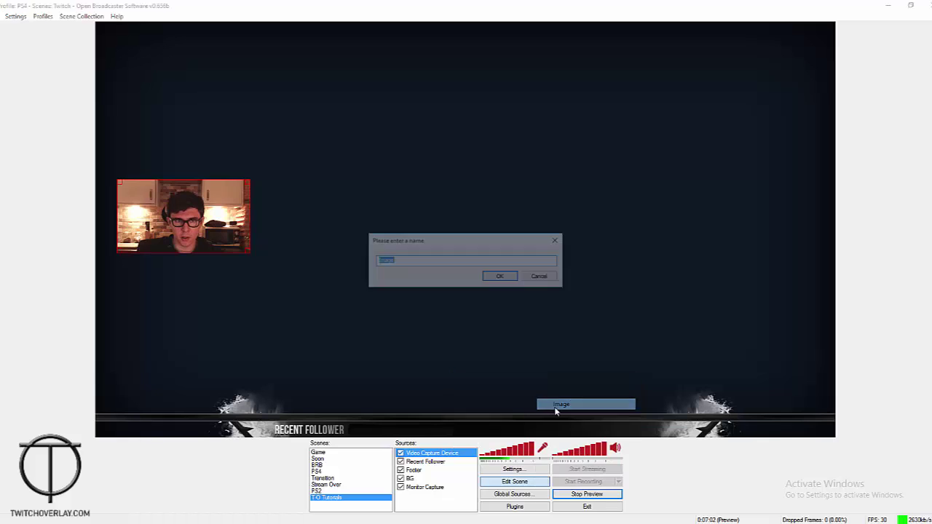
type("Logo")
left_click(502, 278)
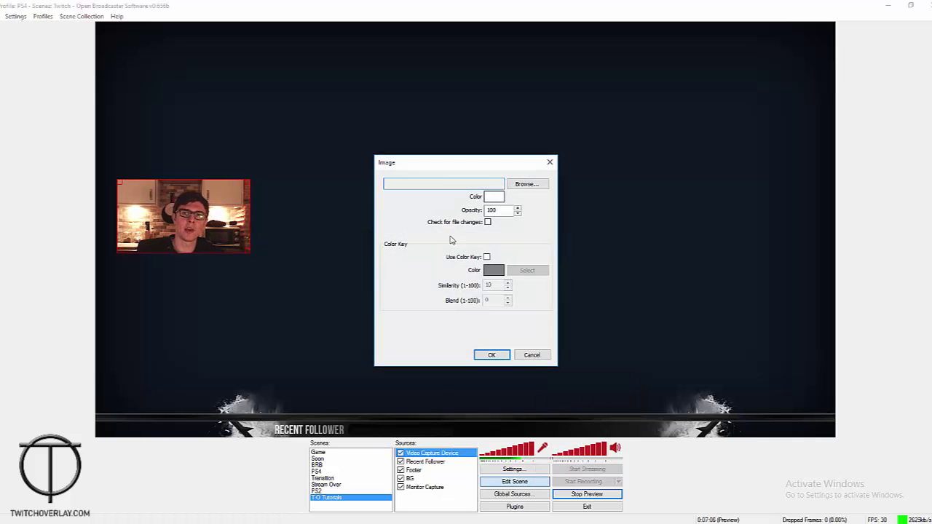
left_click(526, 183)
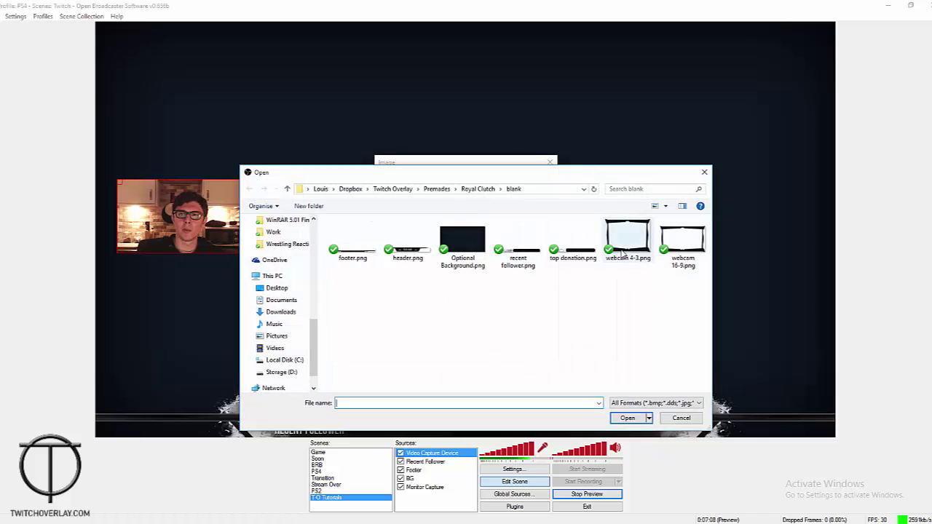
left_click(666, 259)
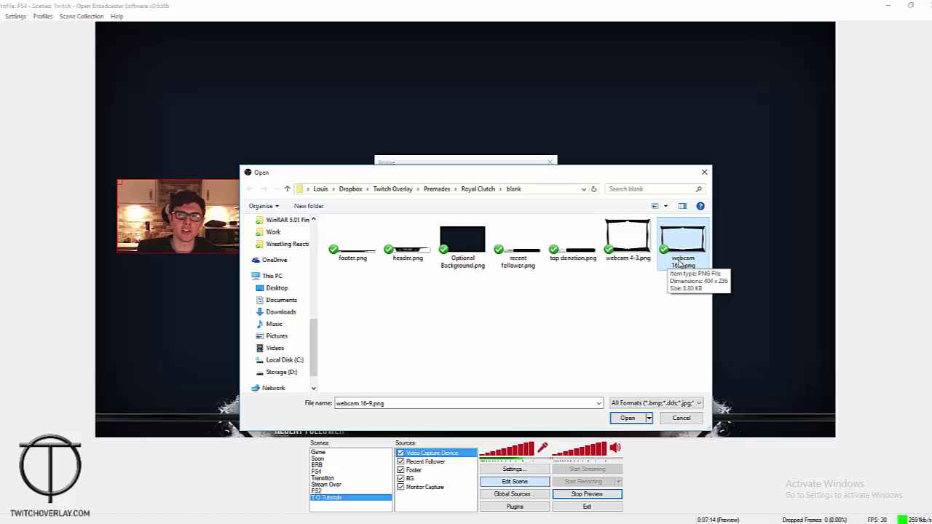
left_click(631, 420)
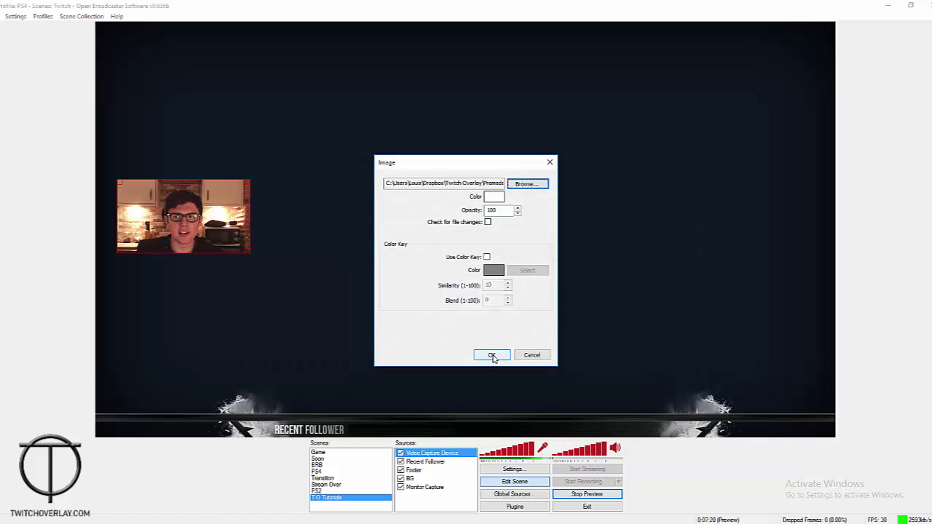
left_click(492, 355)
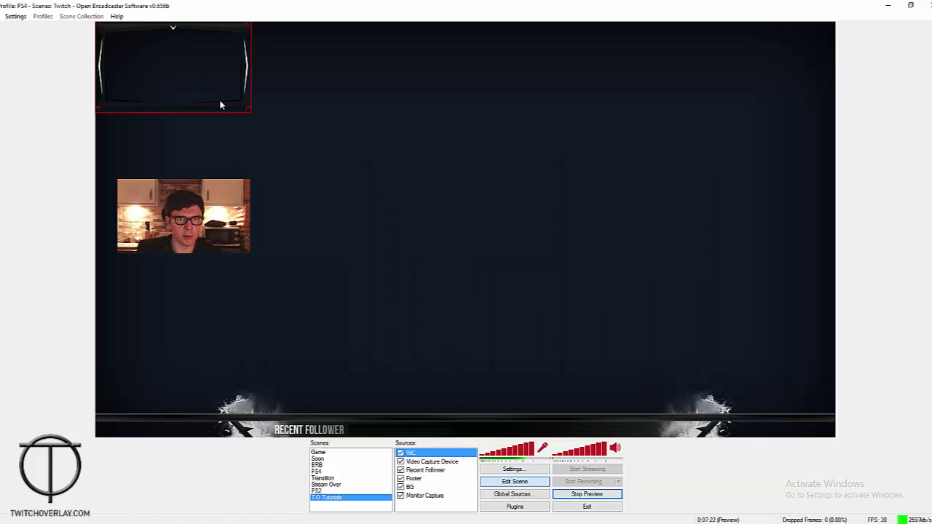
Step: Place the 16:9 frame over the webcam feed, enlarging the feed slightly and nudging the frame into alignment
left_click_drag(220, 105, 332, 316)
key("Right")
left_click(231, 185)
left_click_drag(249, 180, 260, 173)
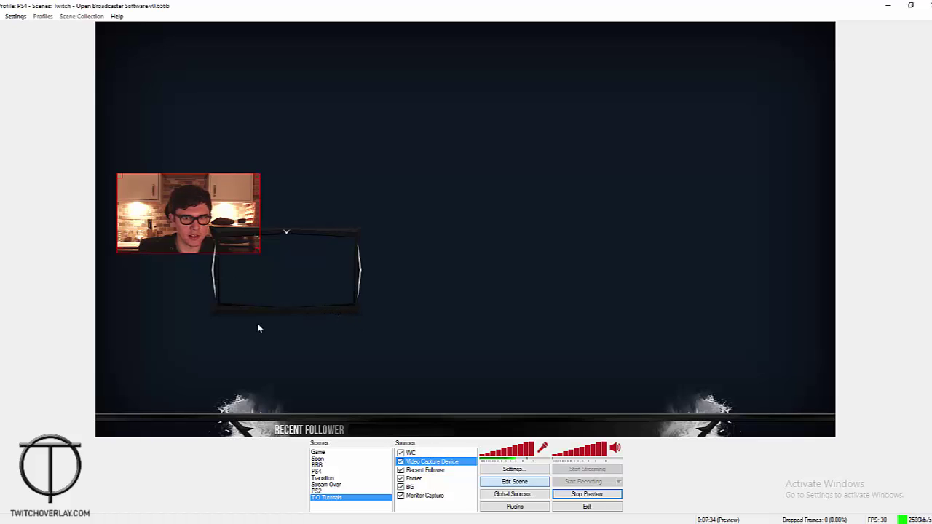
left_click_drag(354, 238, 260, 183)
key("Left")
key("Left")
key("Up")
key("Right")
key("Right")
left_click(387, 281)
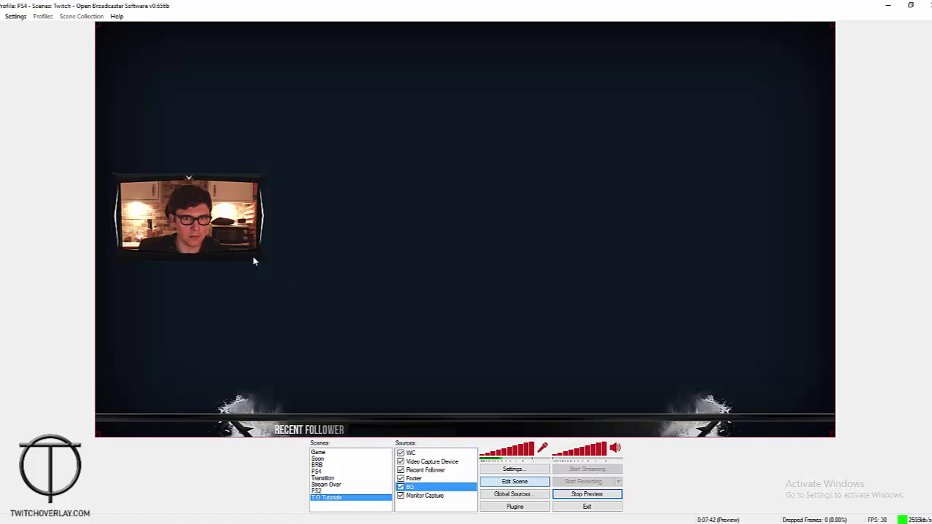
left_click(255, 260)
left_click(347, 302)
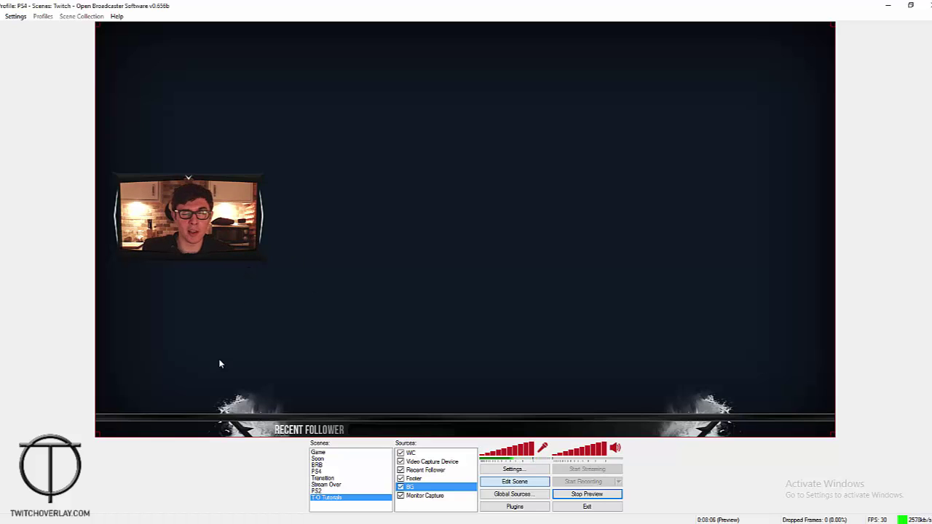
Step: Add a new image source loading header.png
right_click(446, 453)
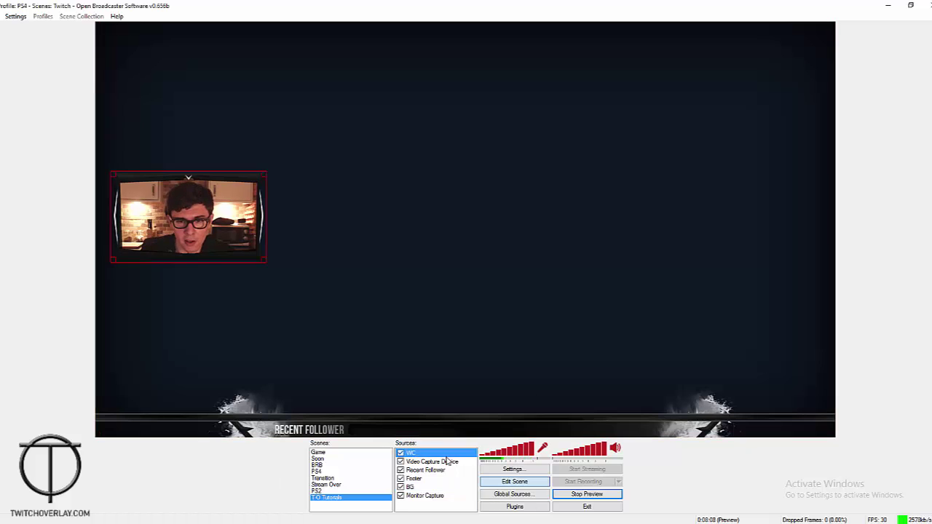
mouse_move(503, 387)
left_click(576, 410)
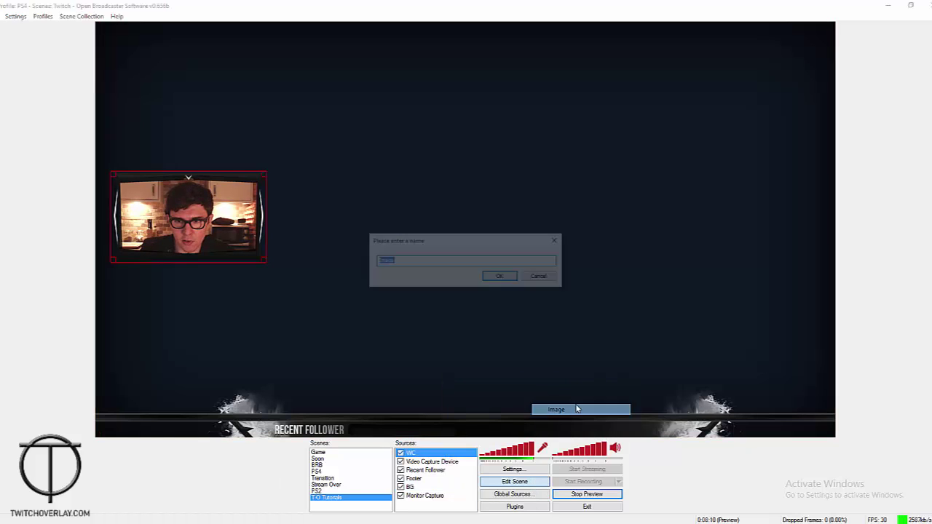
type("Logo")
left_click(501, 277)
left_click(517, 186)
left_click(408, 240)
left_click(628, 419)
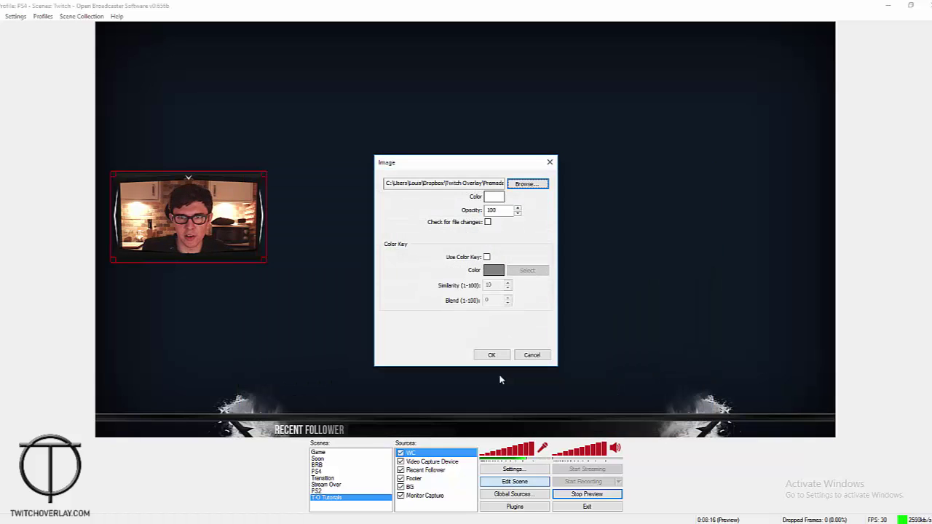
left_click(492, 355)
Step: Centre the header banner along the top of the scene, then check each source in the list
left_click_drag(401, 73, 505, 65)
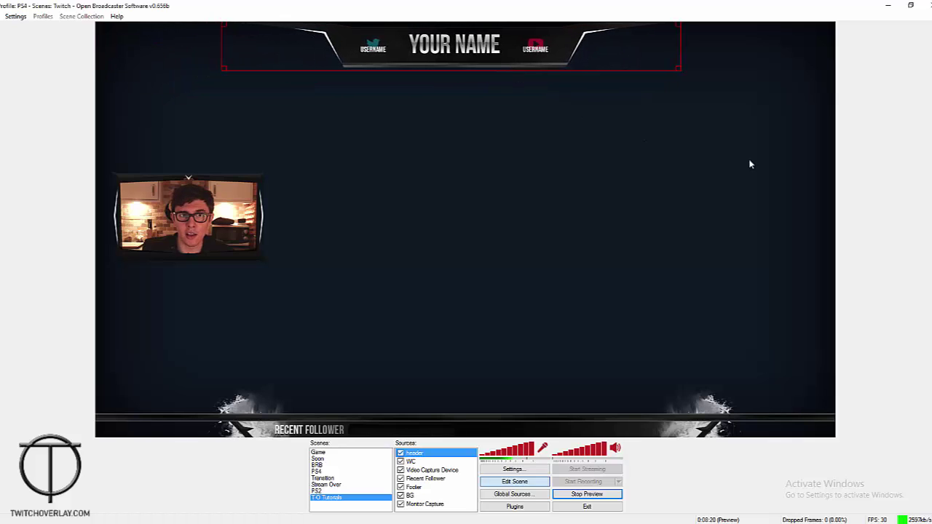
left_click(879, 196)
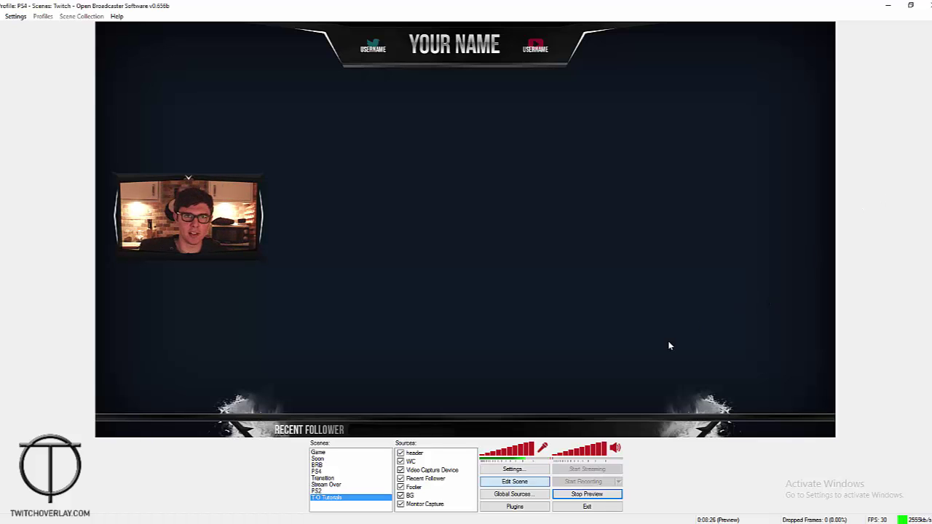
left_click(421, 498)
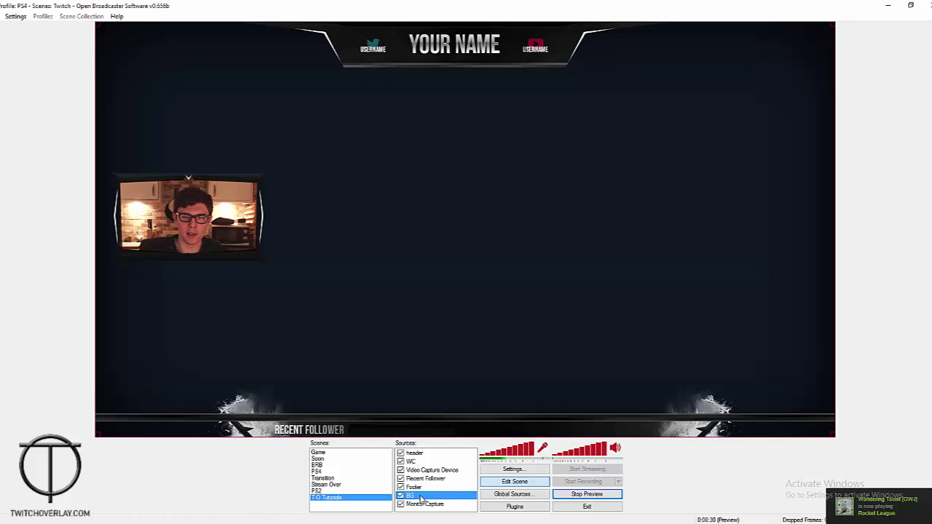
left_click(422, 487)
left_click(423, 478)
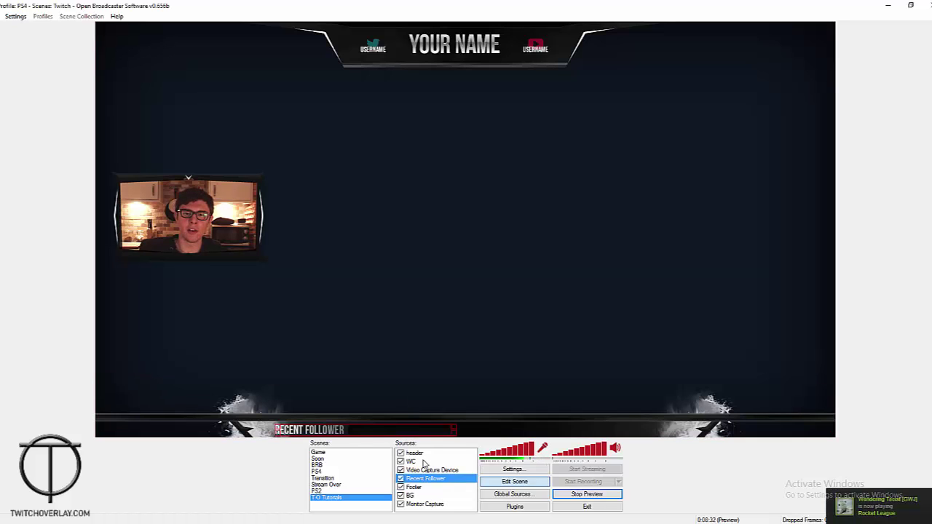
left_click(424, 462)
left_click(426, 454)
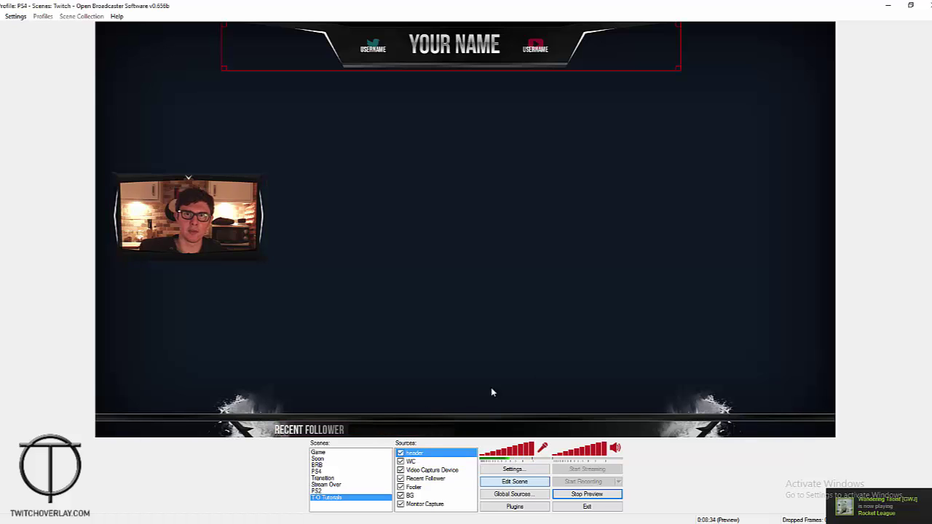